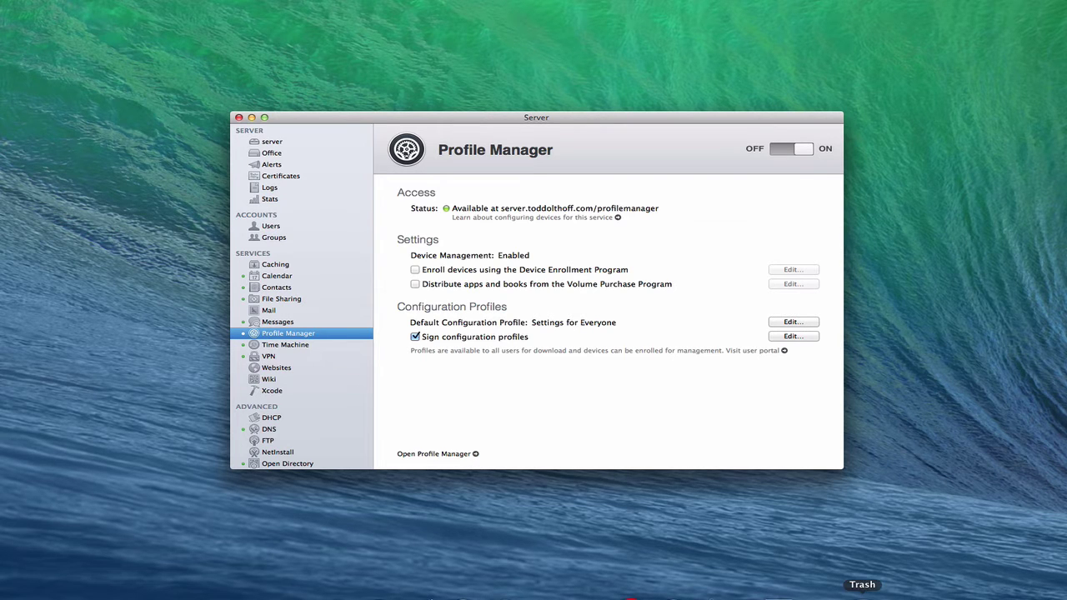
Step: Compare the groups in the Profile Manager web library with those in the Server app, returning to its Profile Manager service
left_click(820, 595)
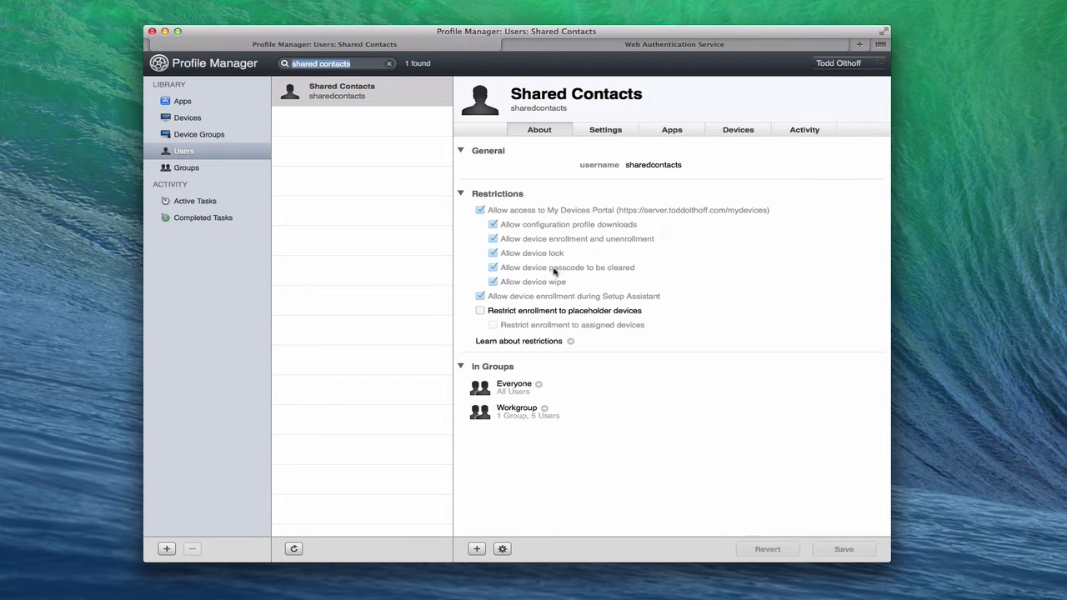
left_click(187, 169)
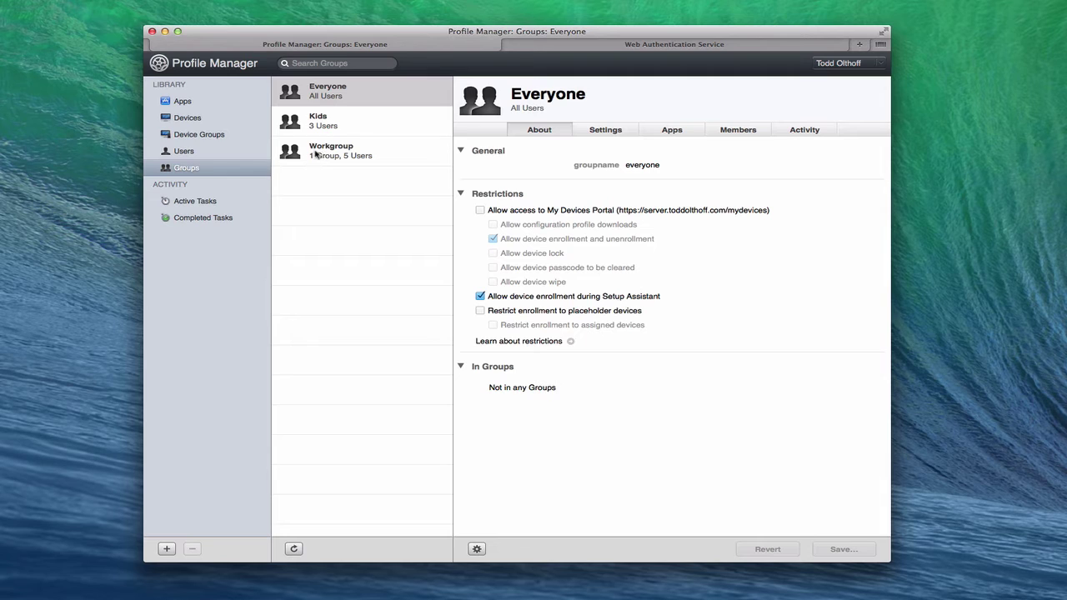
left_click(165, 31)
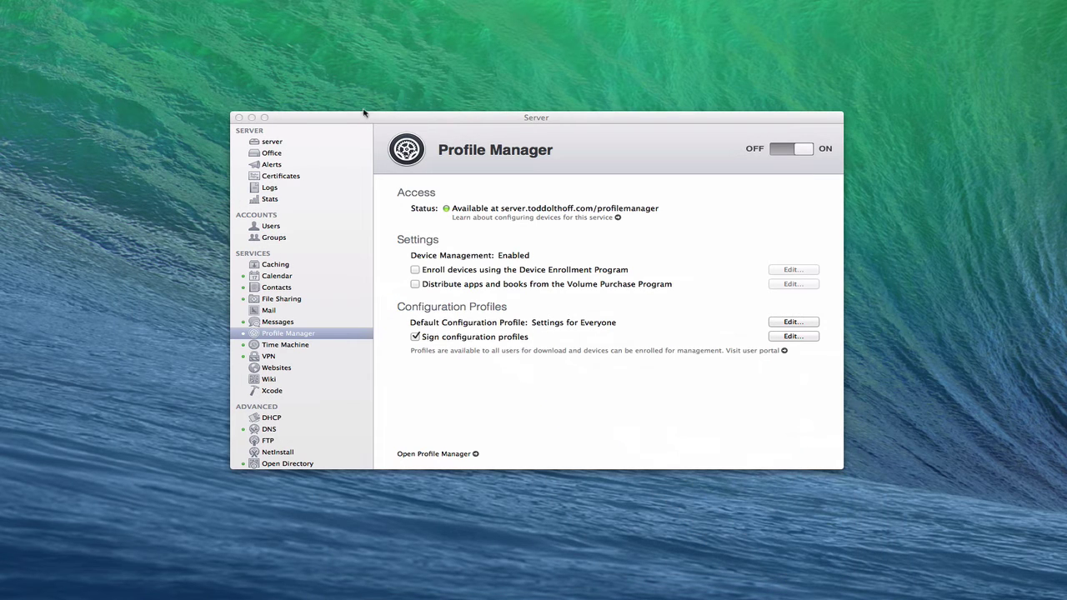
left_click(275, 238)
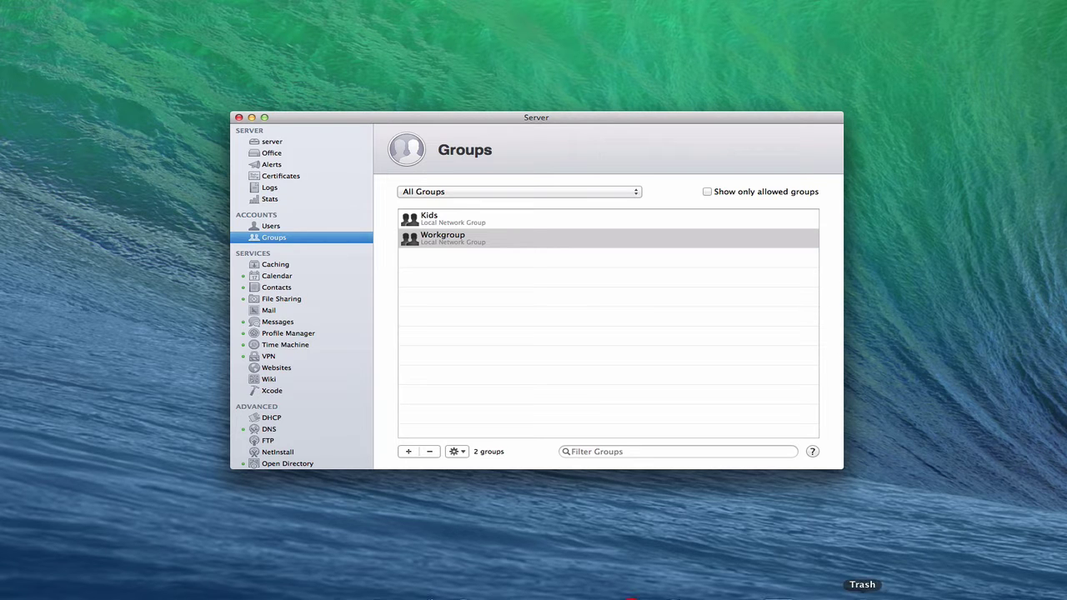
left_click(287, 334)
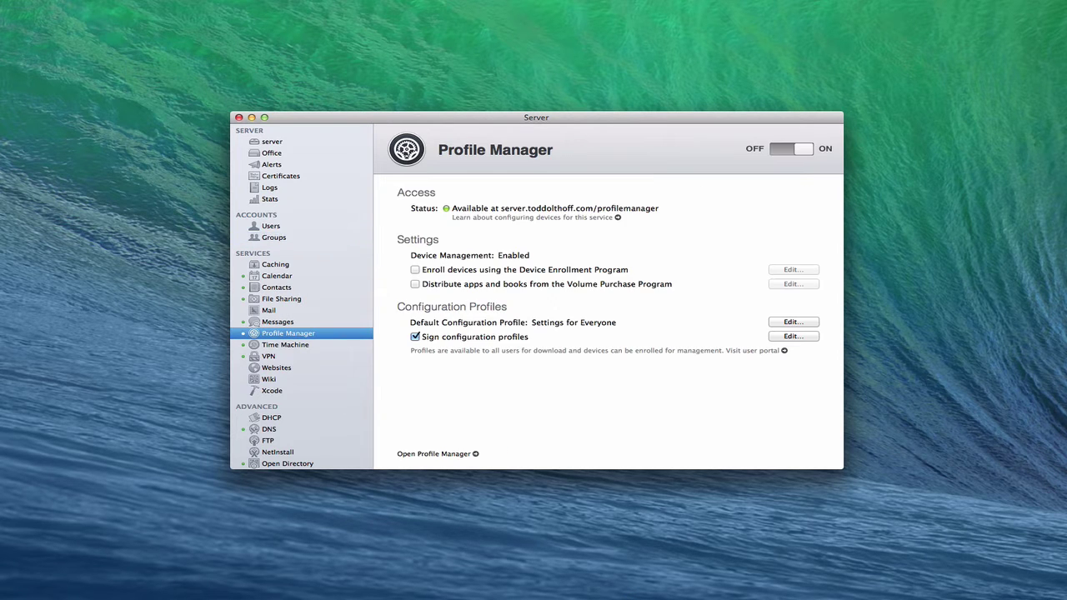
Step: Return to the Profile Manager web window and compare the restrictions of the Everyone and Workgroup groups, finishing on Workgroup
left_click(810, 592)
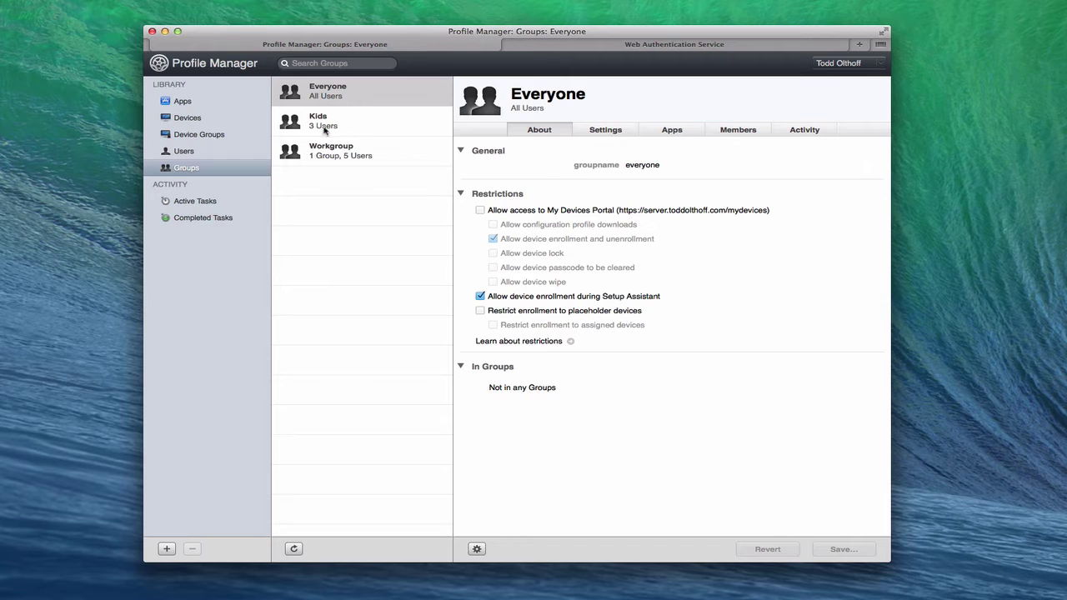
left_click(330, 153)
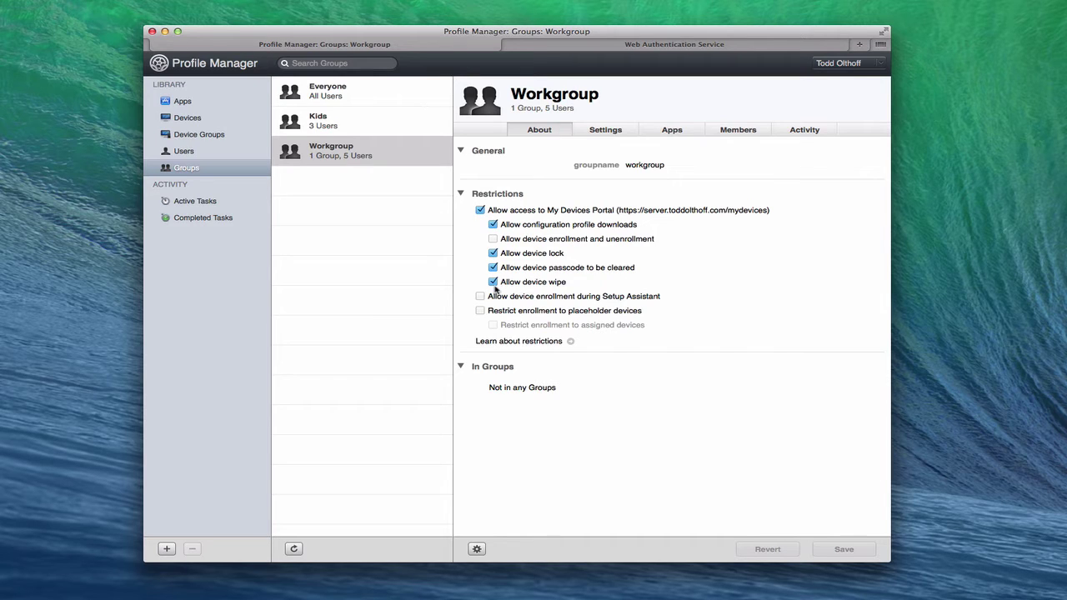
left_click(325, 98)
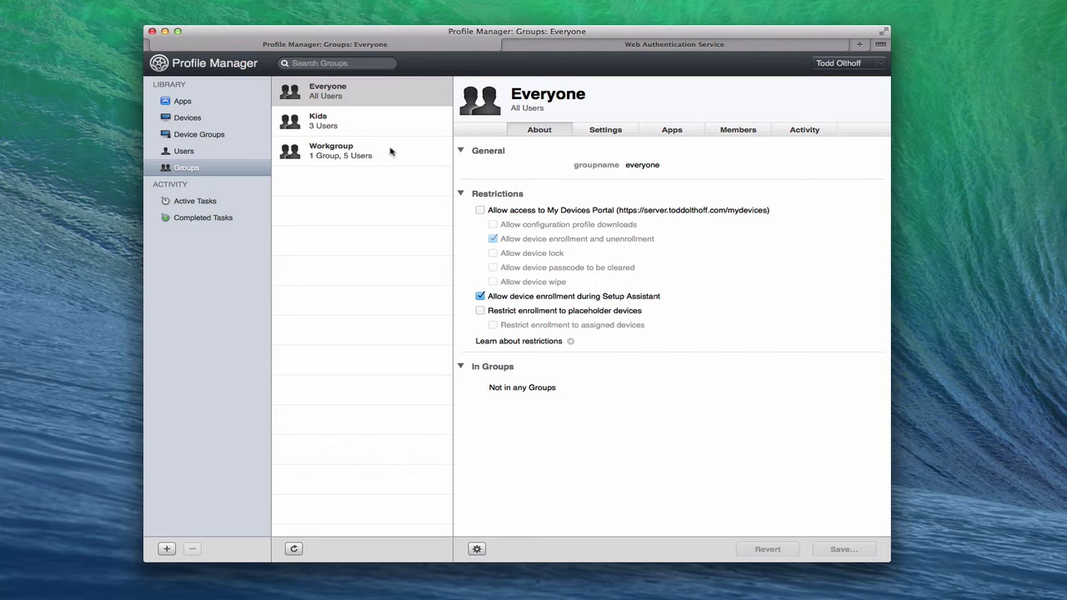
left_click(339, 158)
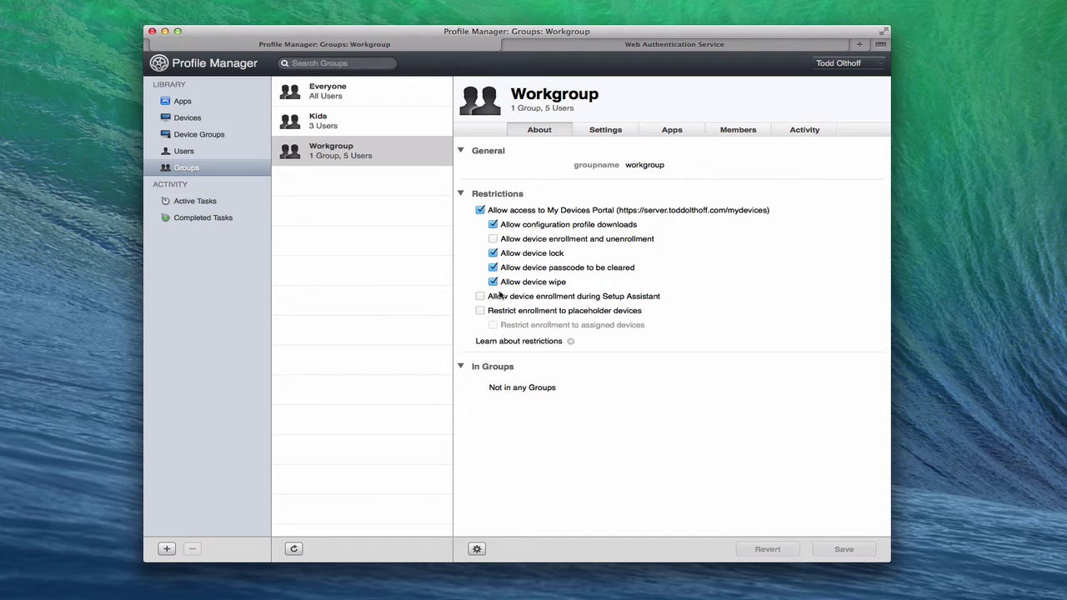
Step: Try disallowing access to the My Devices Portal for the Workgroup group, and revert the change
left_click(480, 211)
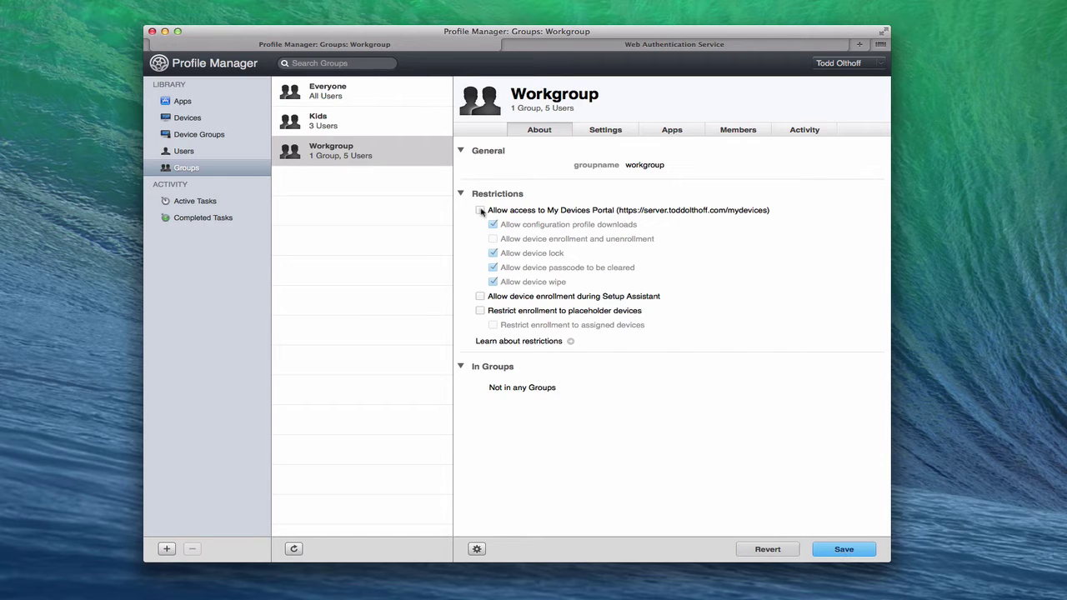
left_click(767, 551)
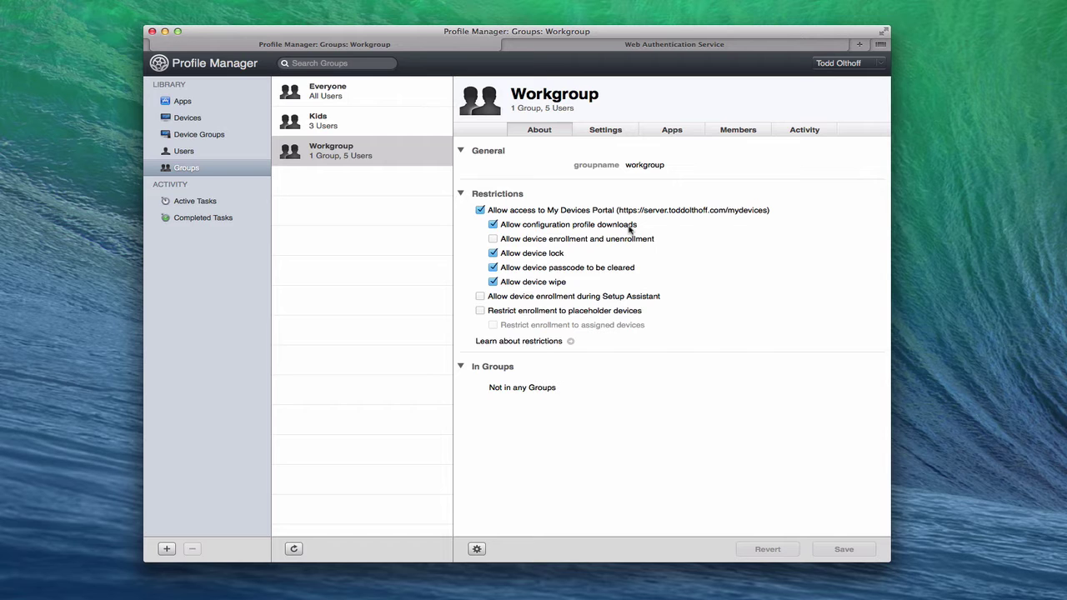
Step: Switch to the My Devices portal in the browser and view its profiles
left_click(165, 32)
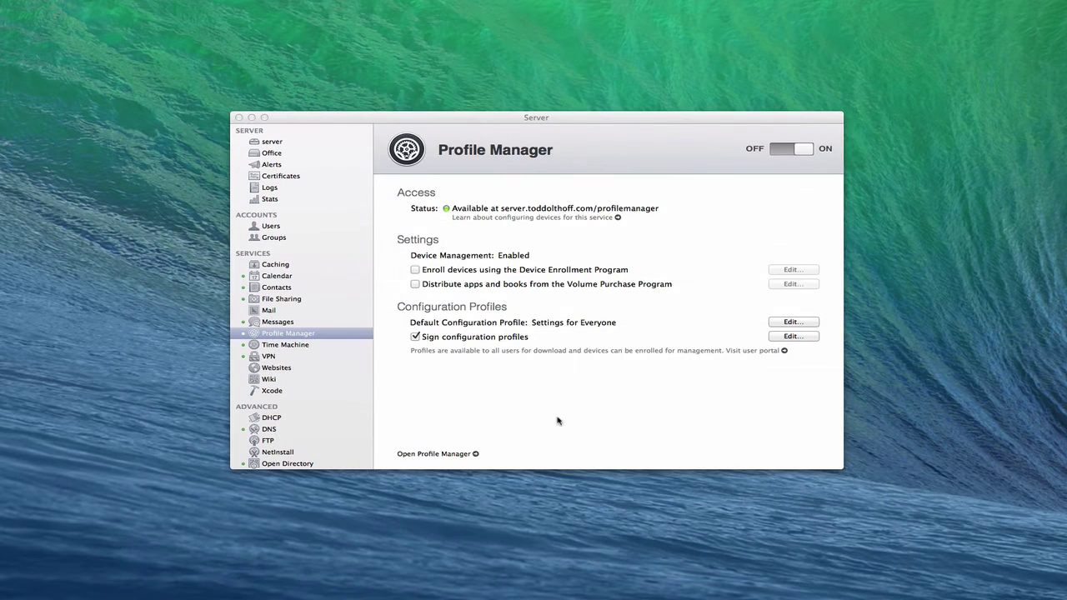
left_click(533, 395)
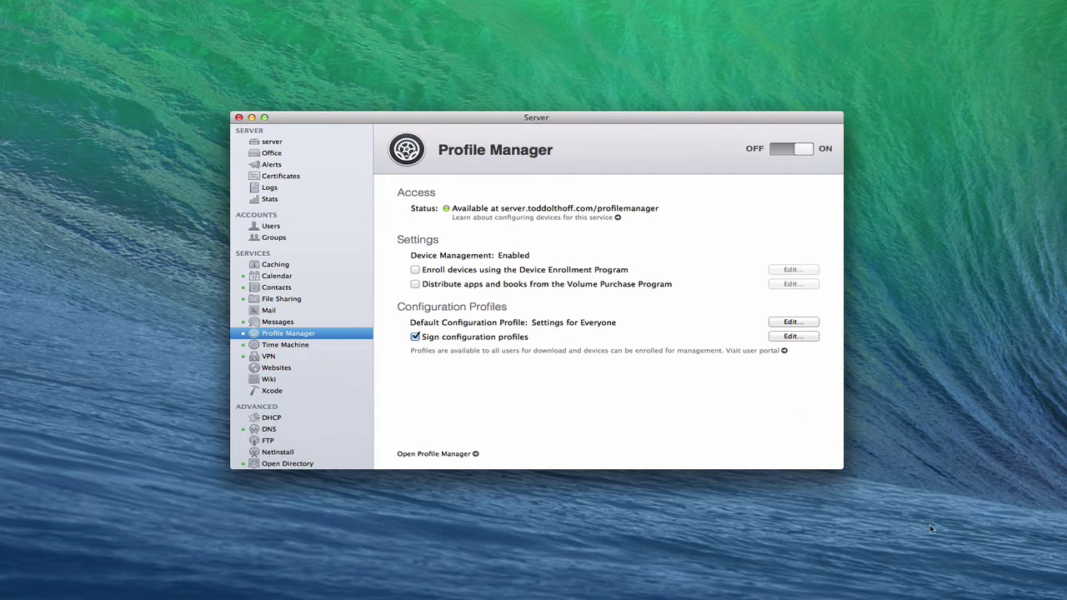
mouse_move(891, 595)
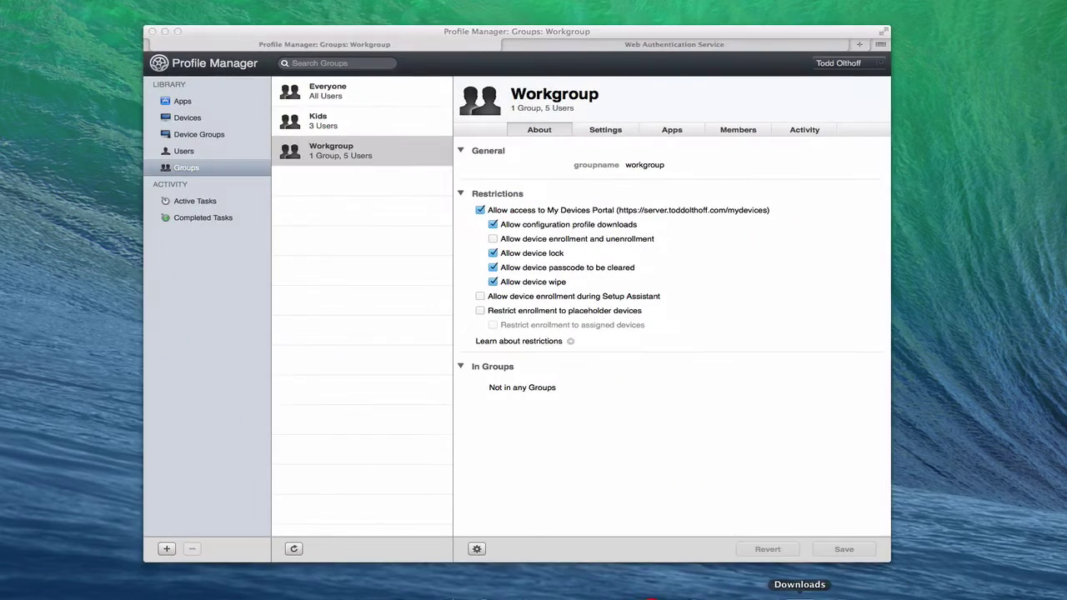
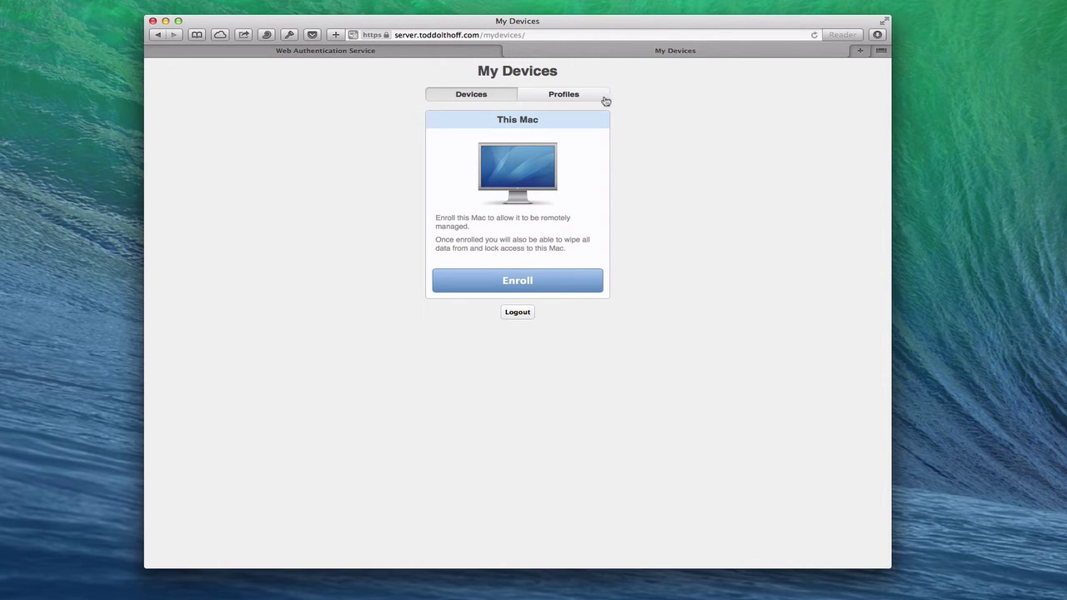
left_click(565, 97)
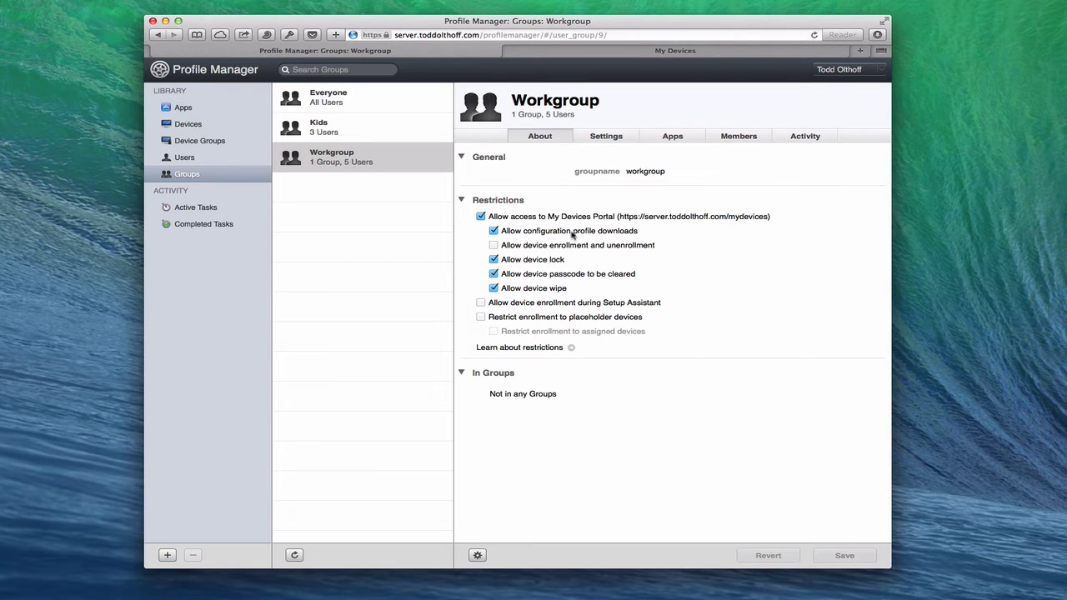
Step: Save the Workgroup group with configuration profile downloads disallowed and check the profiles in the My Devices portal
left_click(494, 232)
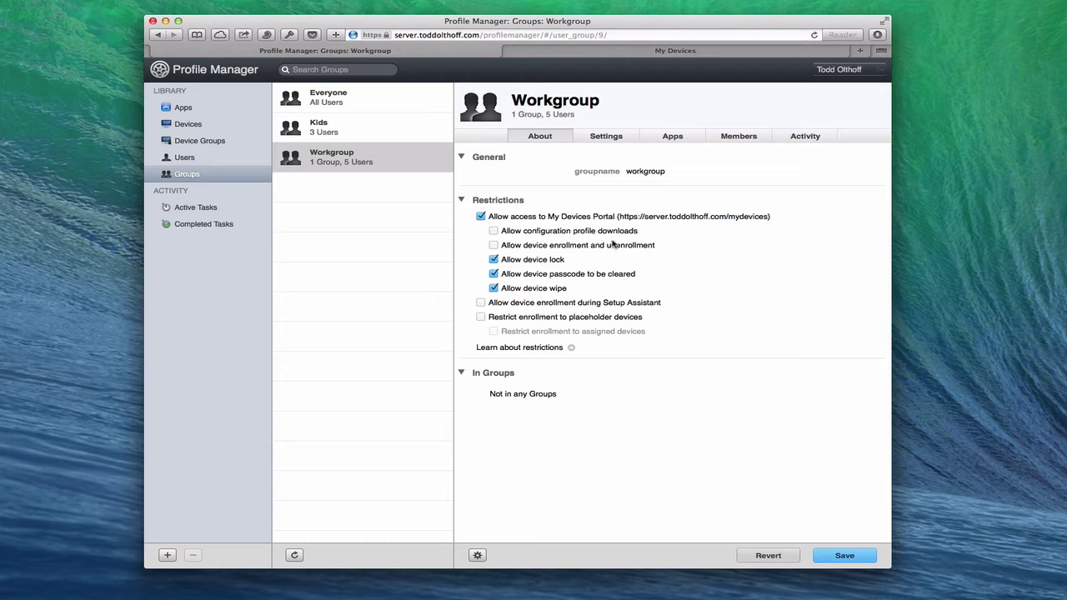
left_click(838, 558)
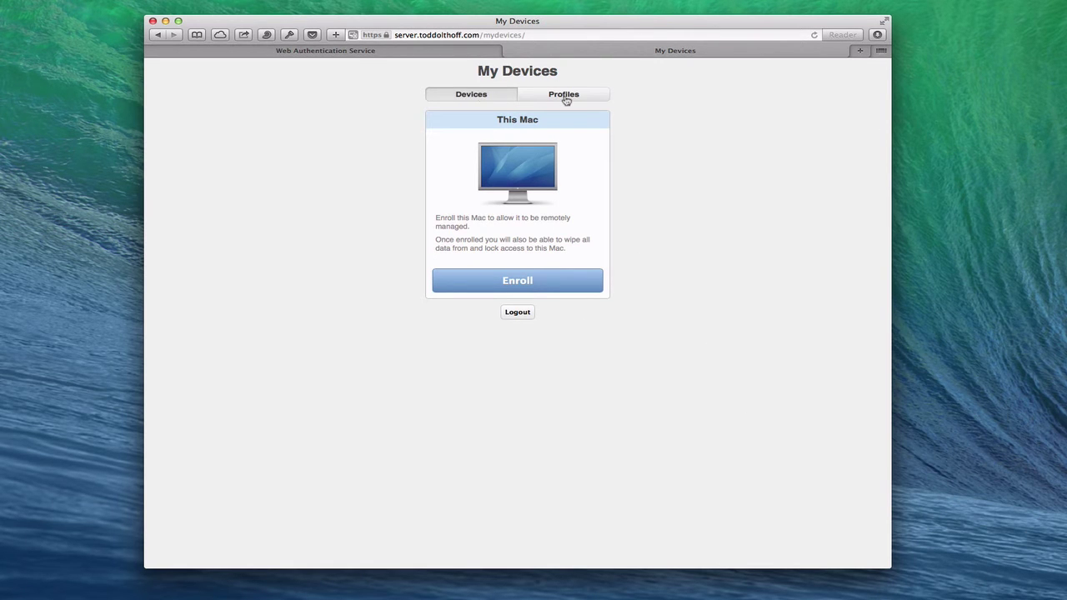
left_click(565, 96)
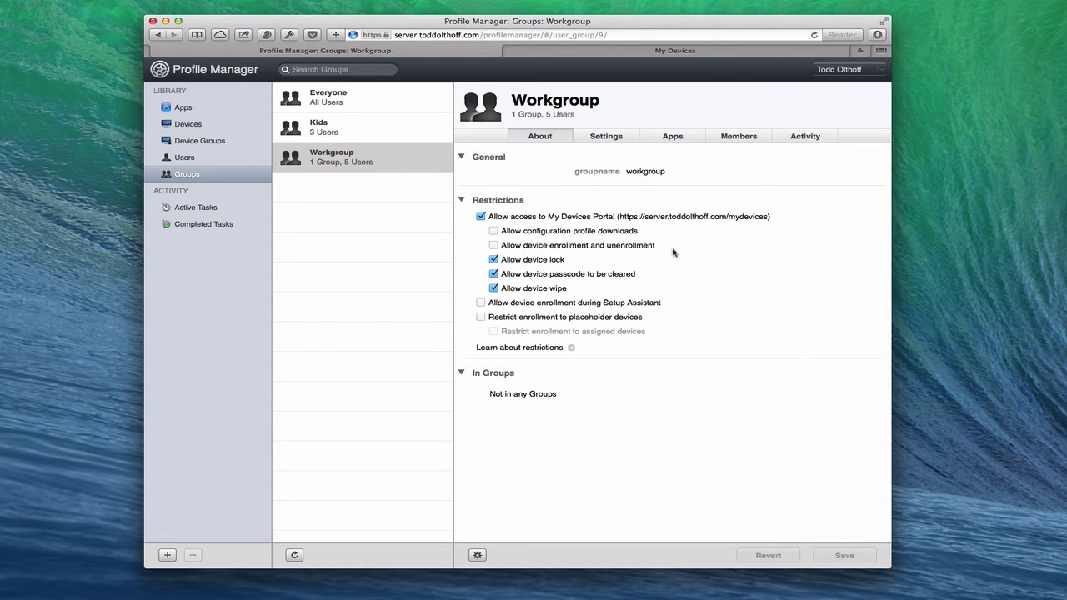
Step: Allow device enrollment and unenrollment as well as configuration profile downloads for the Workgroup group, and save
left_click(492, 245)
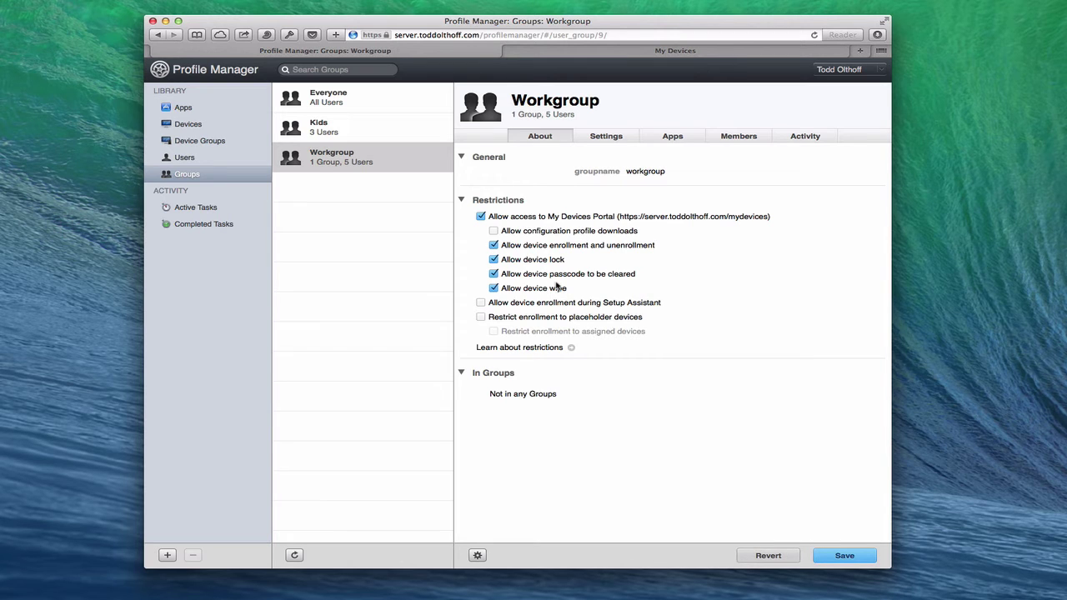
left_click(493, 231)
left_click(842, 556)
left_click(672, 51)
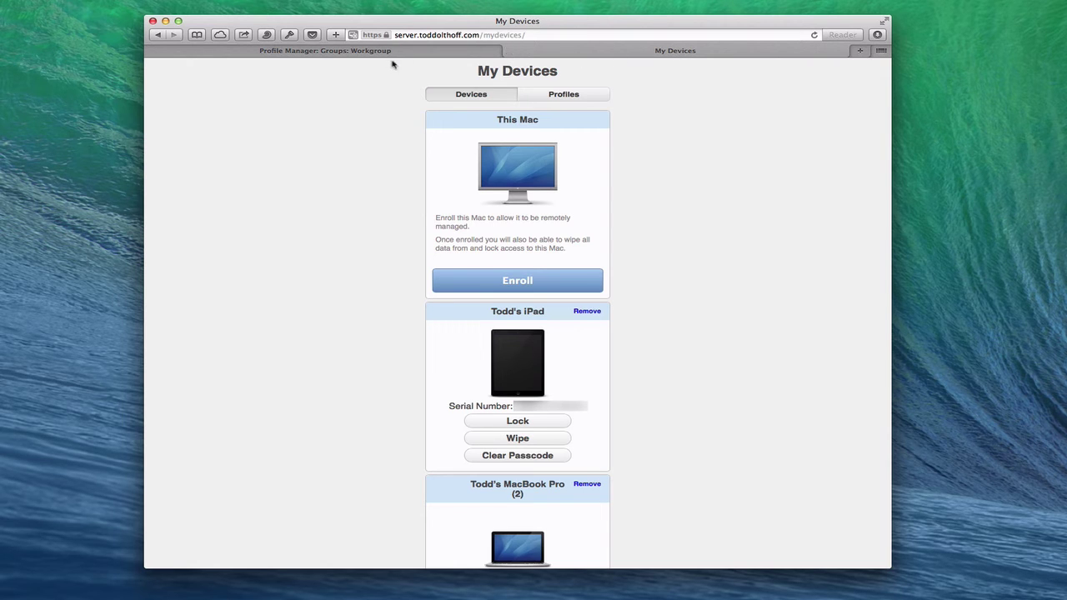
left_click(361, 51)
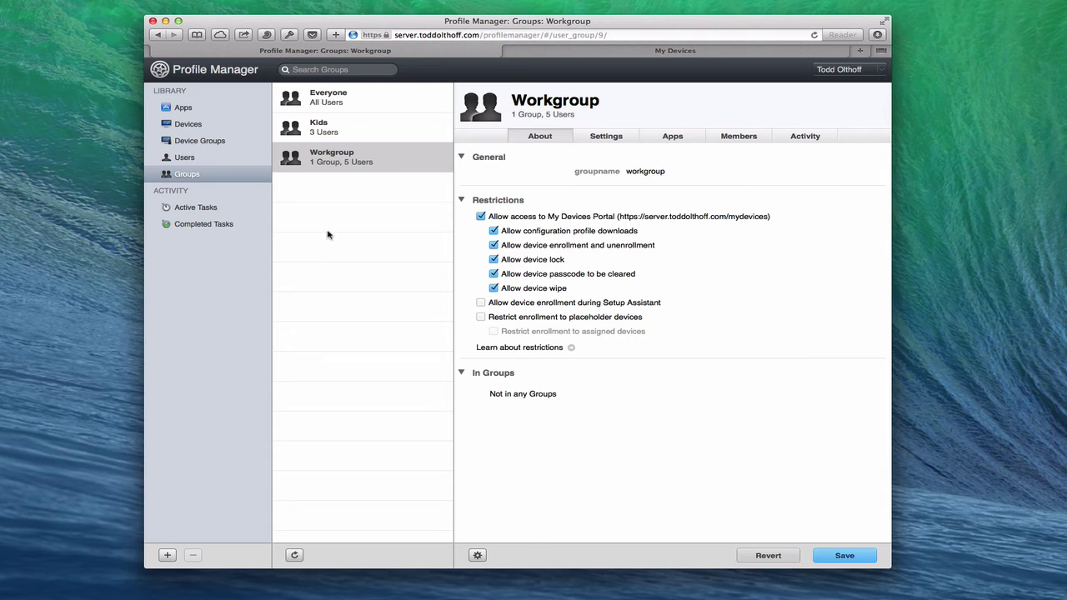
left_click(188, 125)
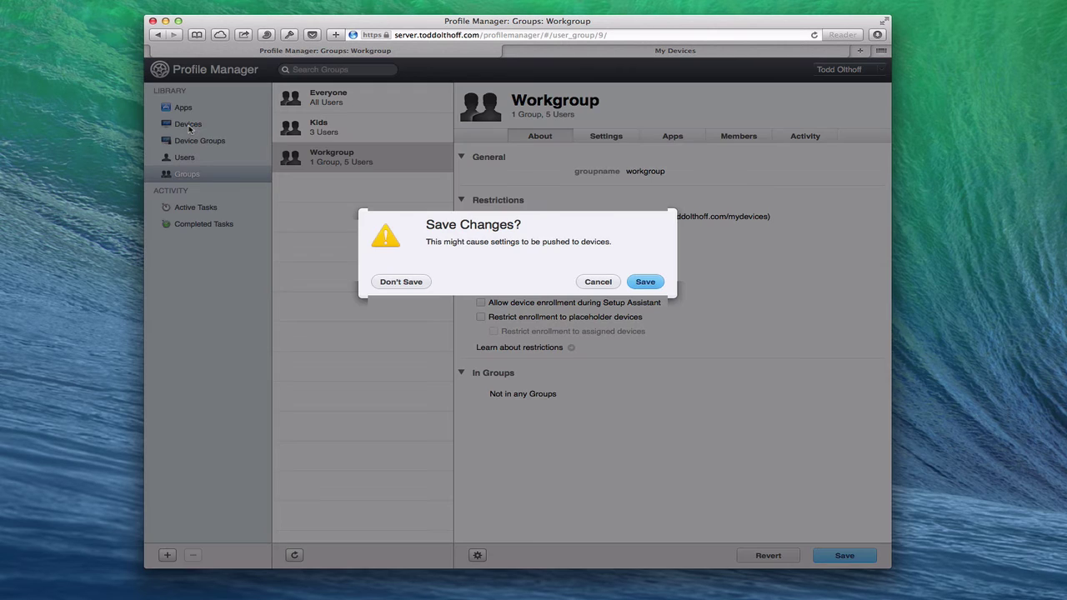
left_click(649, 282)
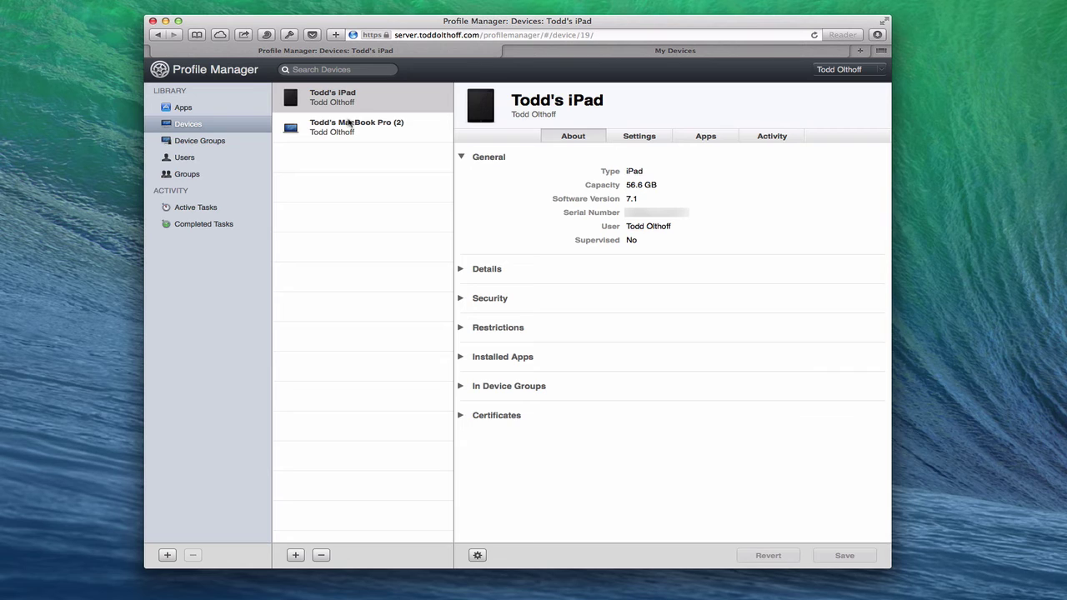
Step: Examine the device type and identifier options for adding a placeholder device, leaving without adding one
left_click(297, 555)
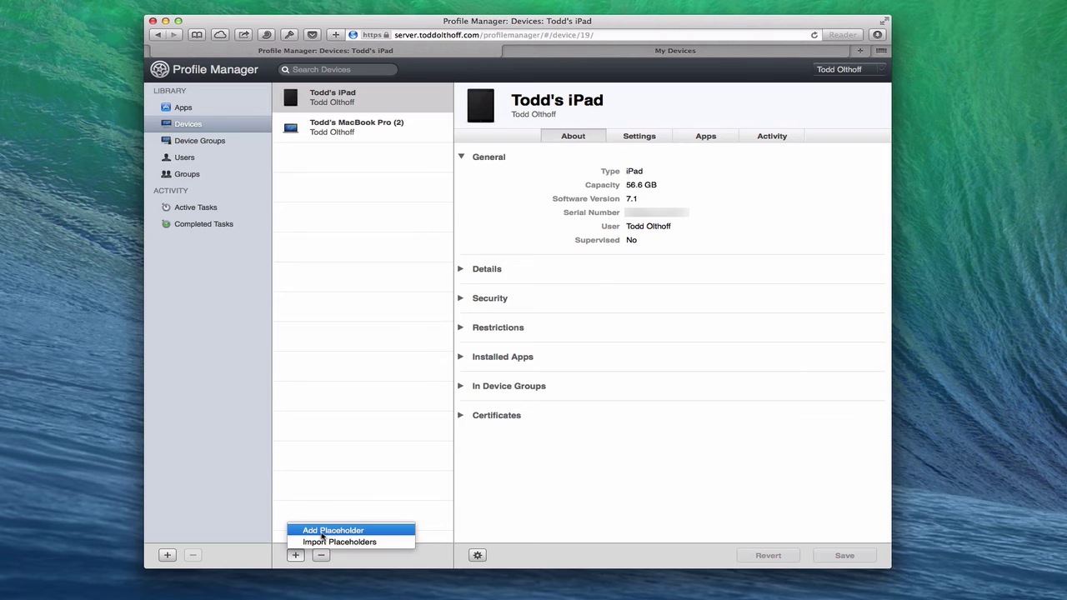
left_click(322, 534)
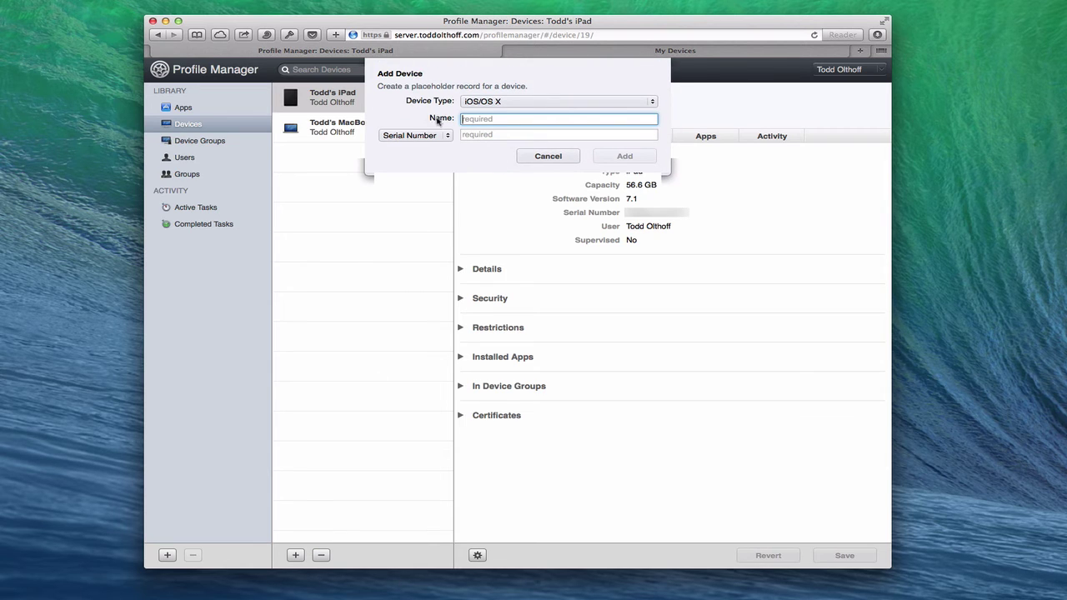
left_click(653, 104)
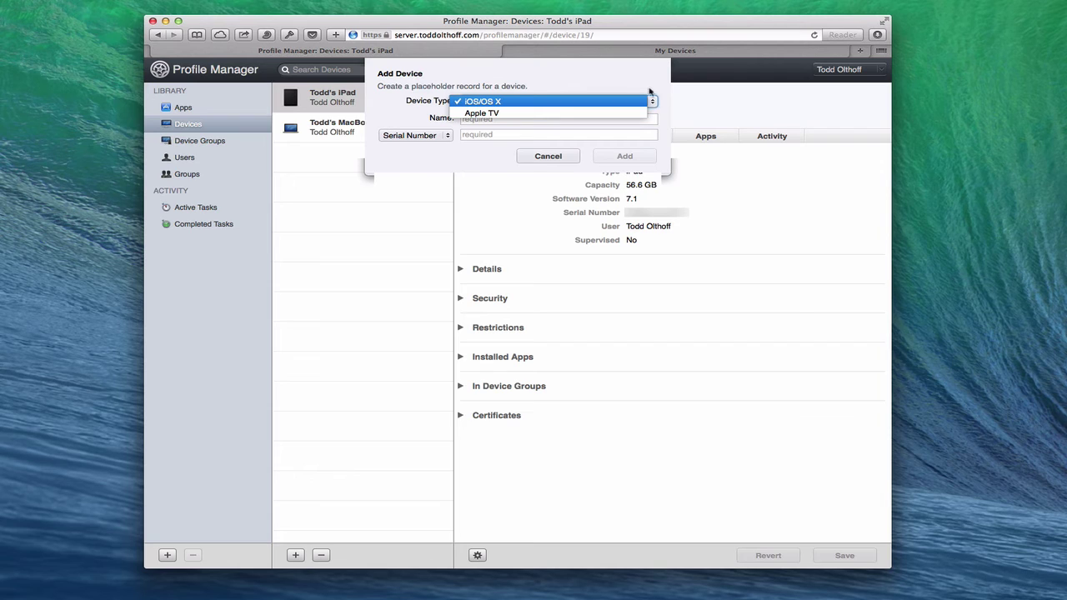
left_click(643, 82)
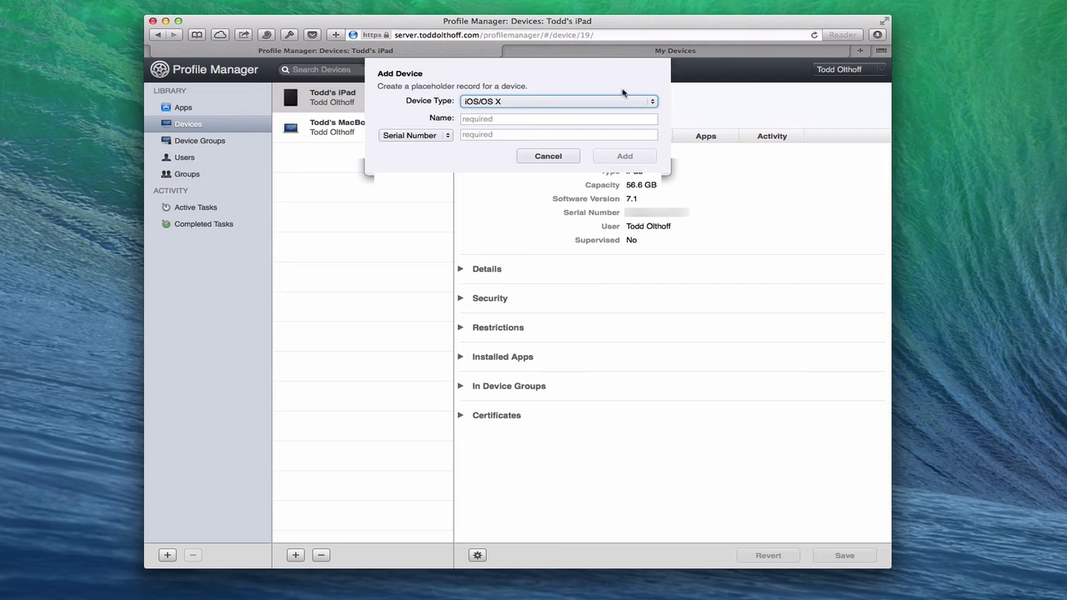
left_click(483, 119)
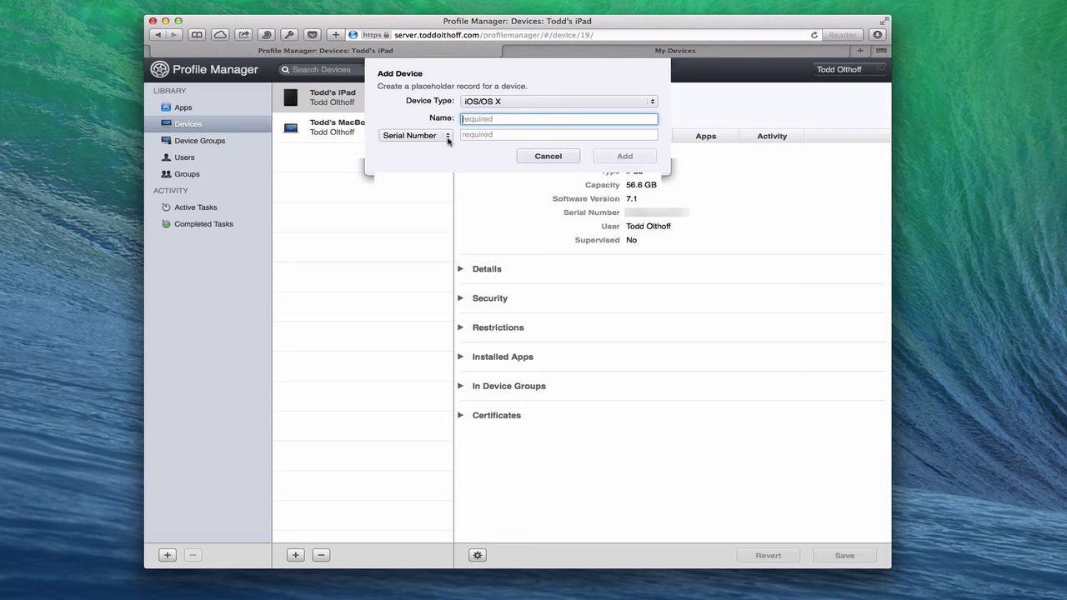
left_click(448, 139)
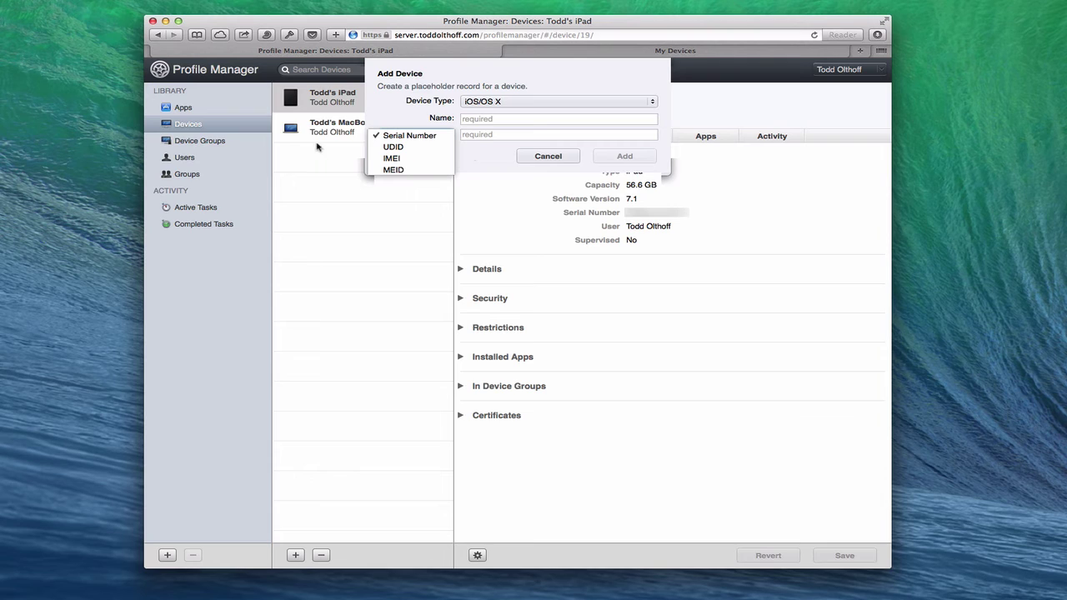
left_click(488, 156)
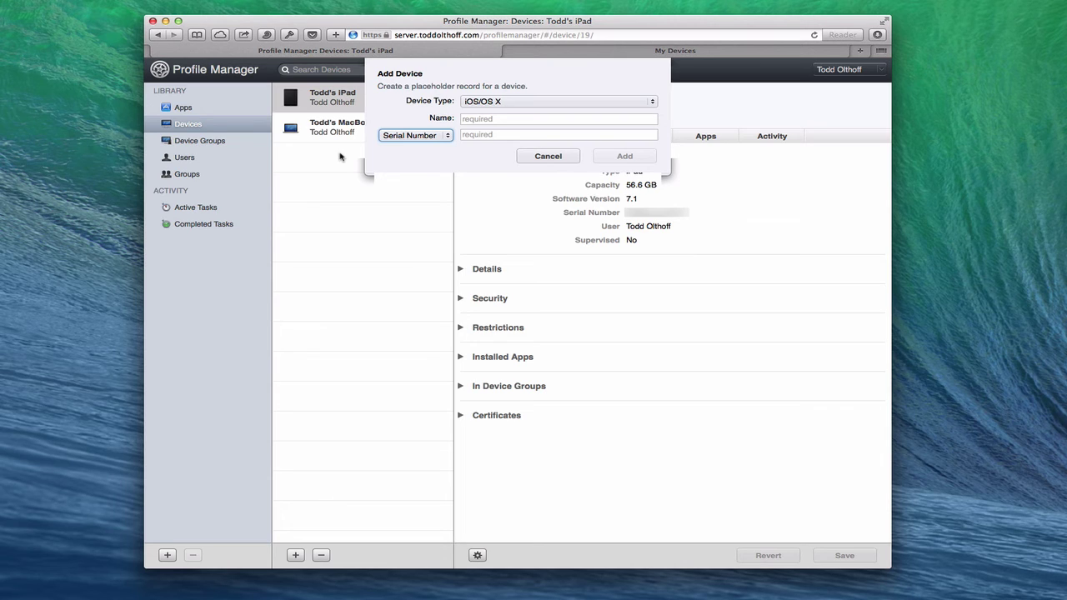
left_click(543, 157)
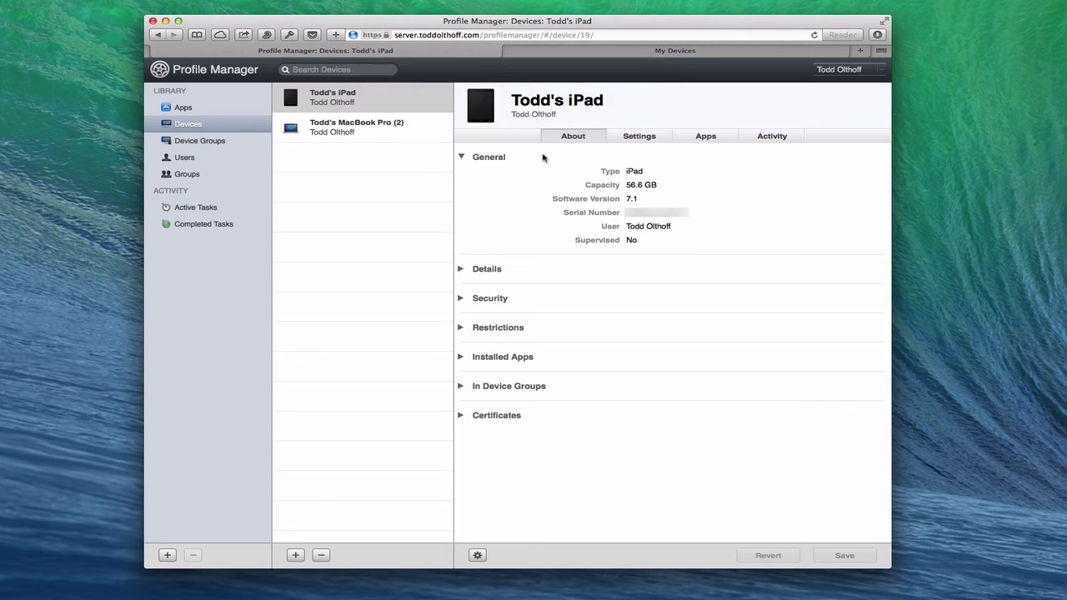
Step: Review the Workgroup group's settings and its assigned apps
left_click(188, 174)
left_click(315, 162)
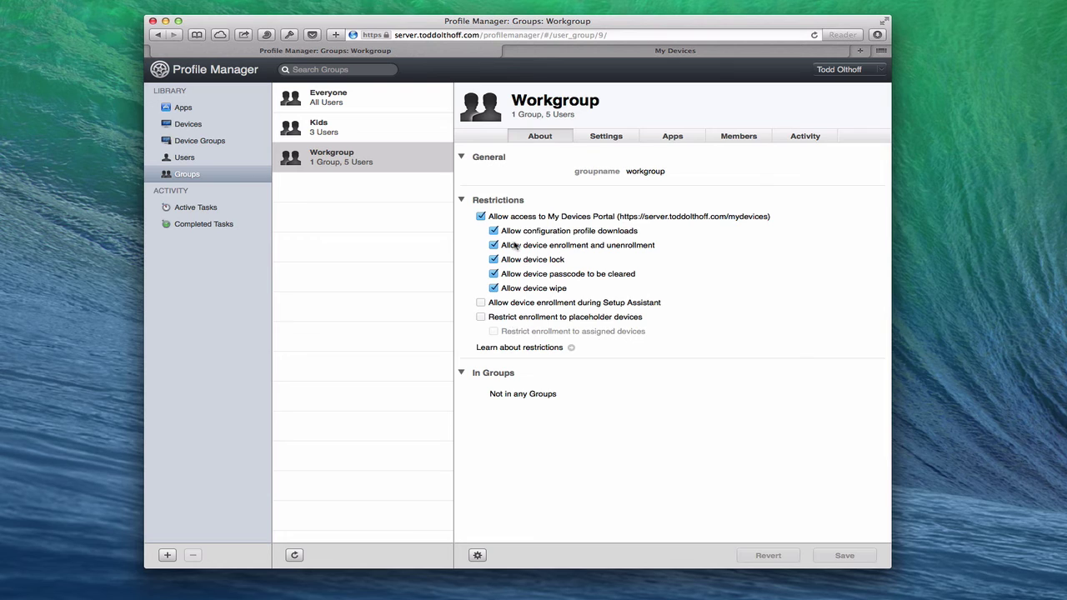
left_click(604, 136)
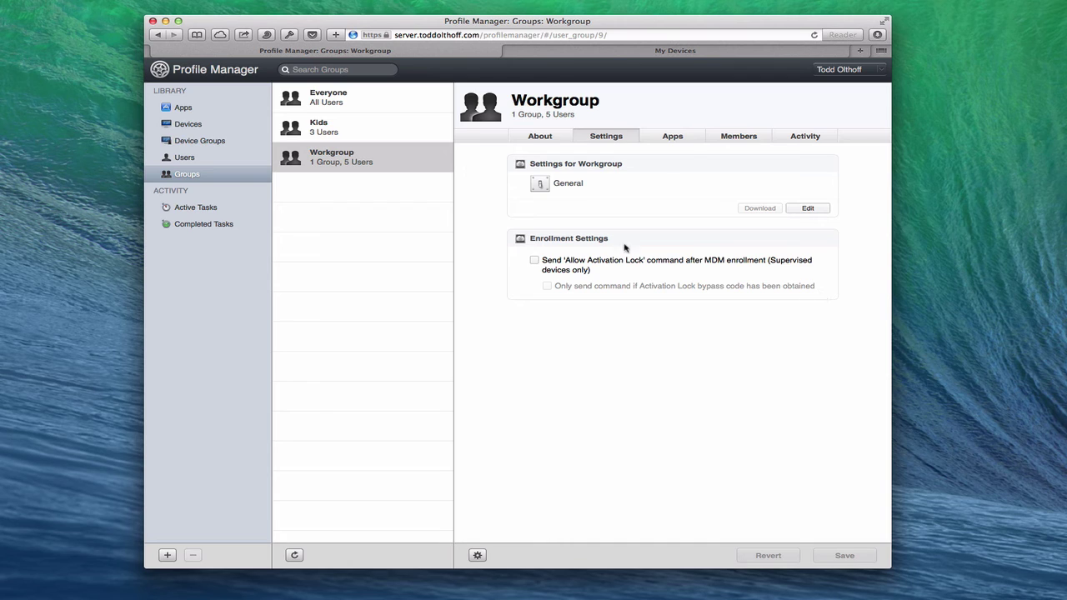
left_click(673, 137)
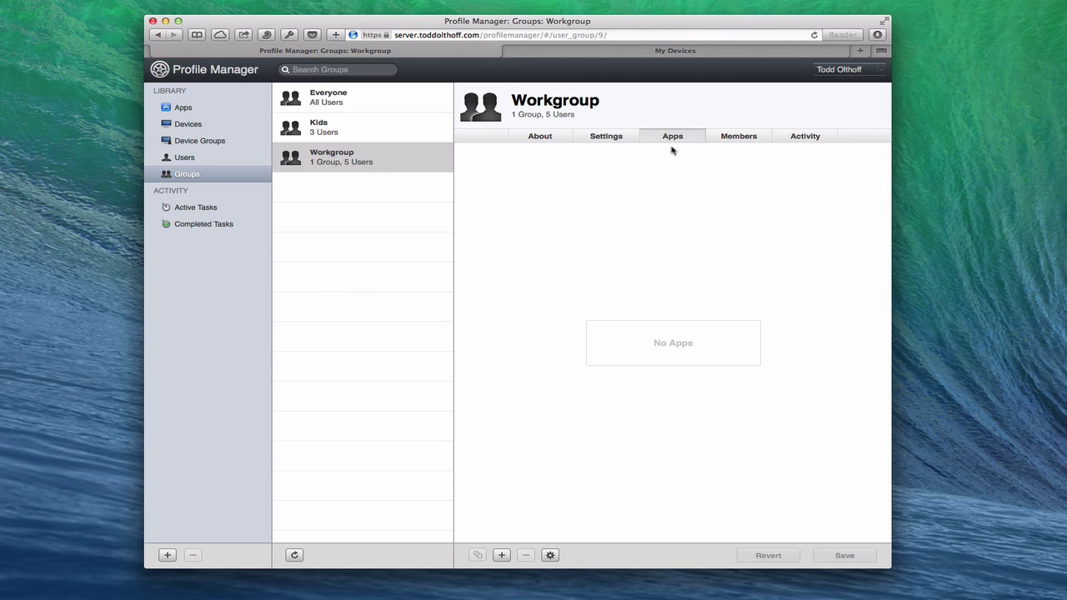
Step: Review the Workgroup group's members and activity, and examine the management actions available for the group
left_click(744, 136)
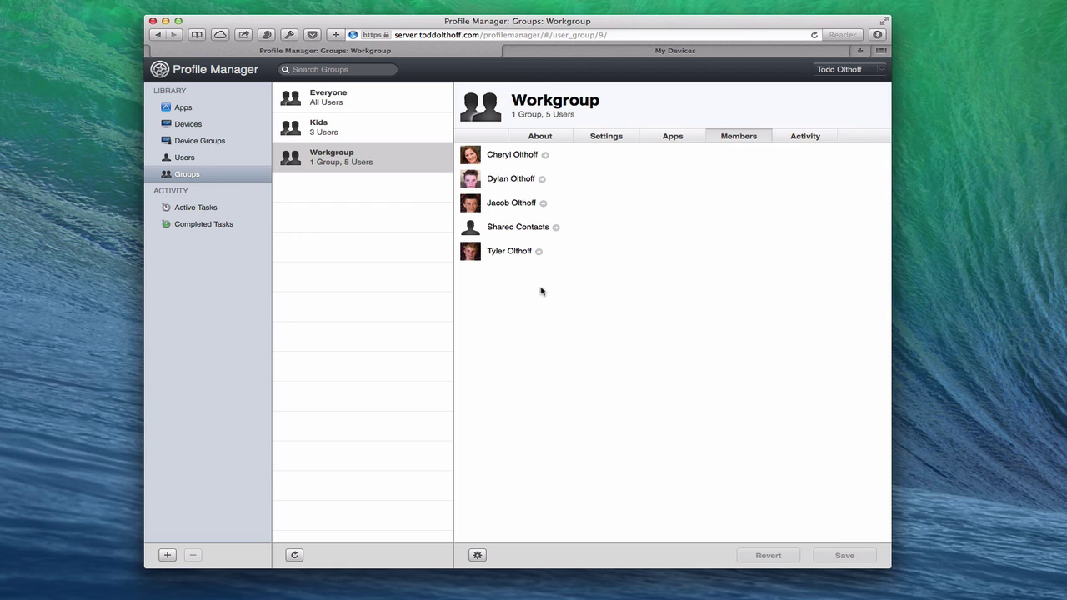
left_click(803, 142)
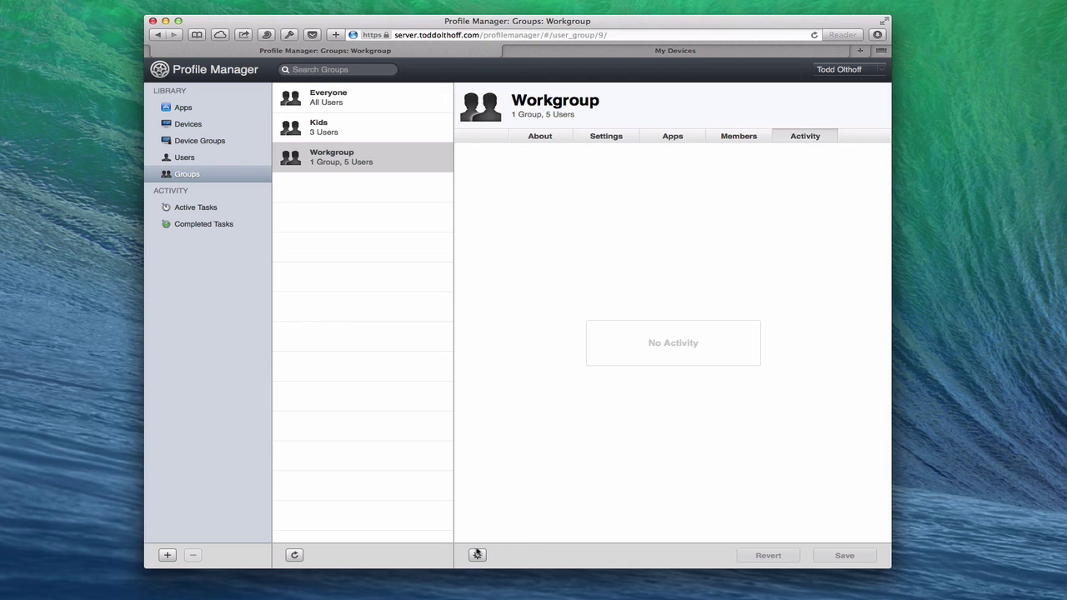
left_click(477, 555)
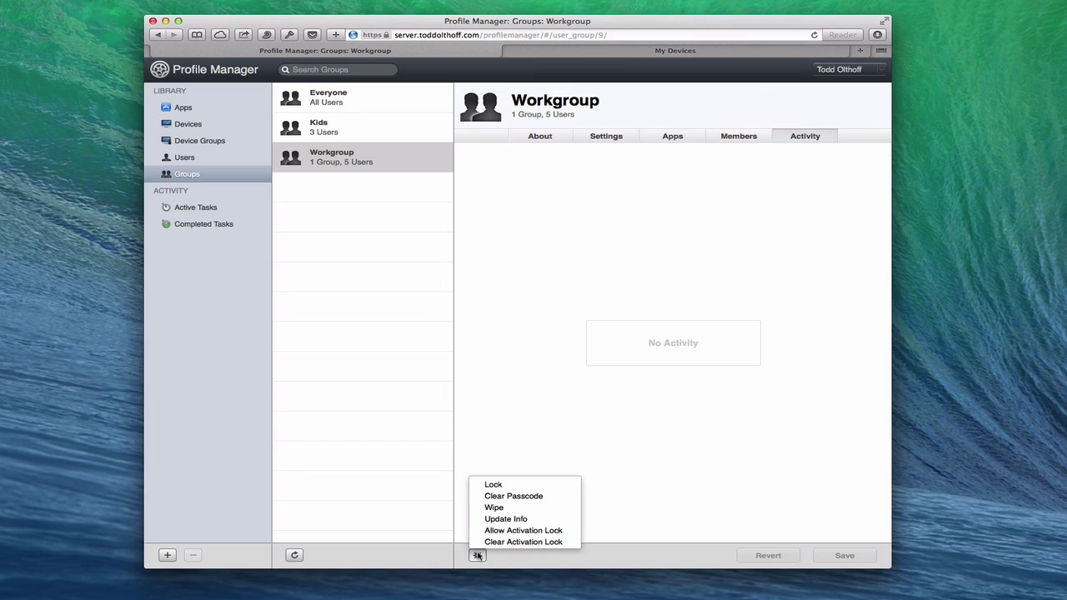
left_click(478, 555)
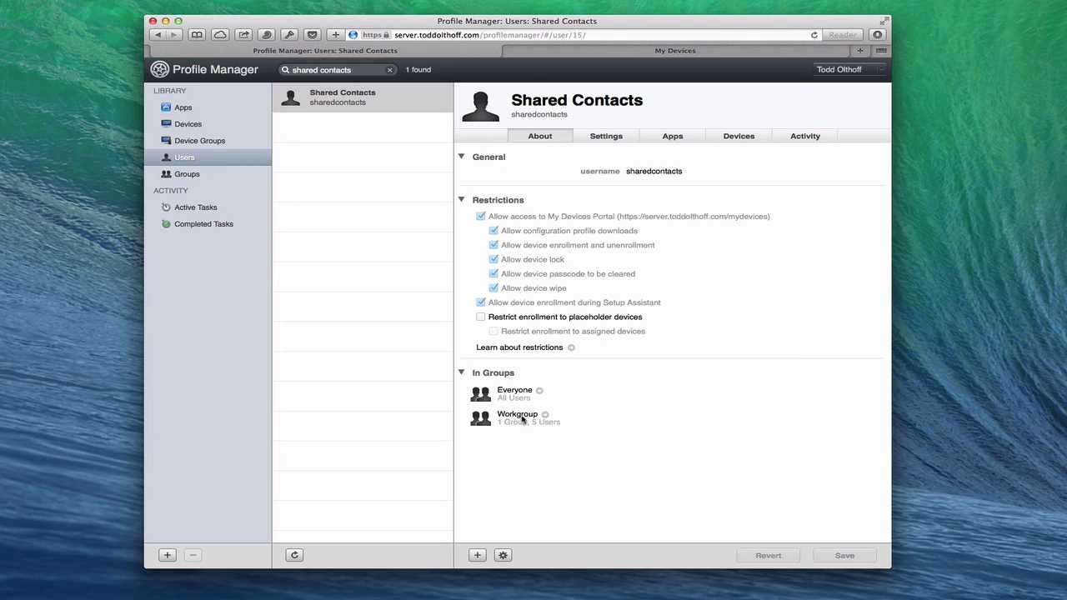
Step: Review the Shared Contacts user's settings, apps, devices and activity, and return to the user's general information and restrictions
left_click(616, 141)
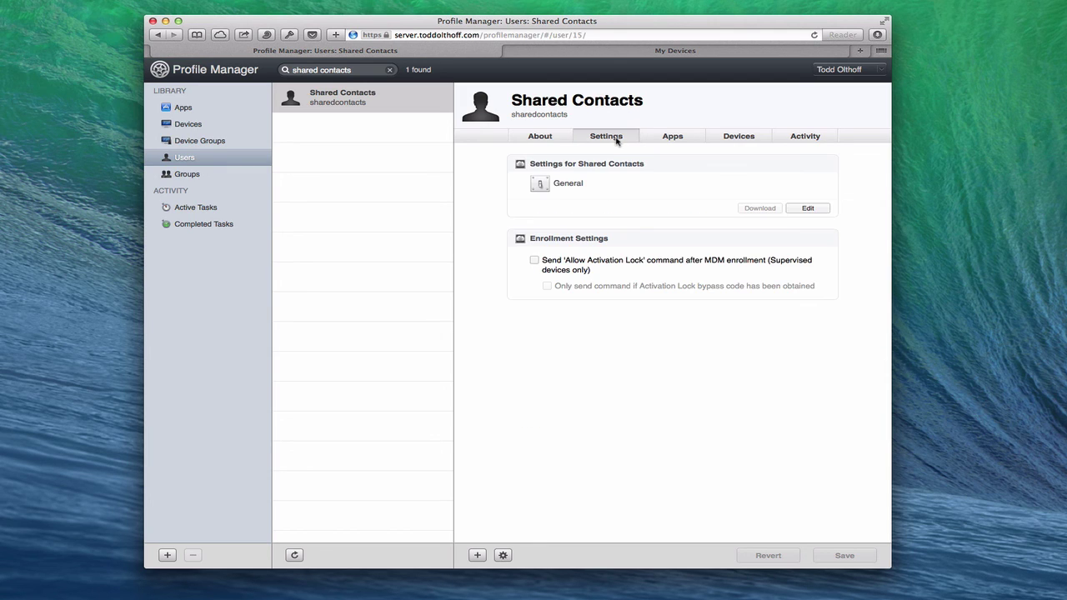
left_click(671, 140)
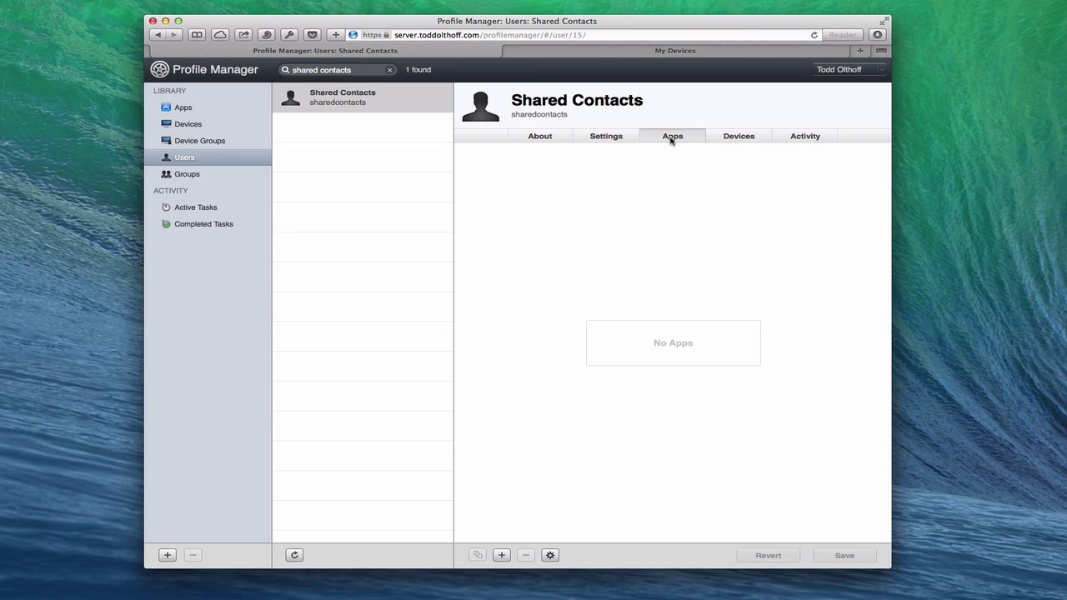
left_click(744, 142)
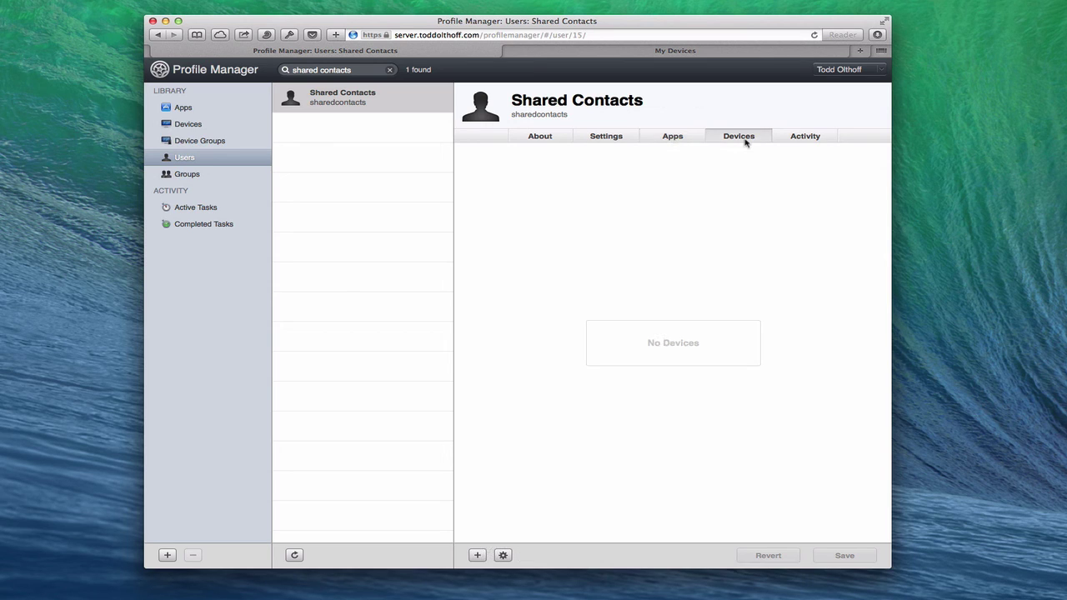
left_click(803, 138)
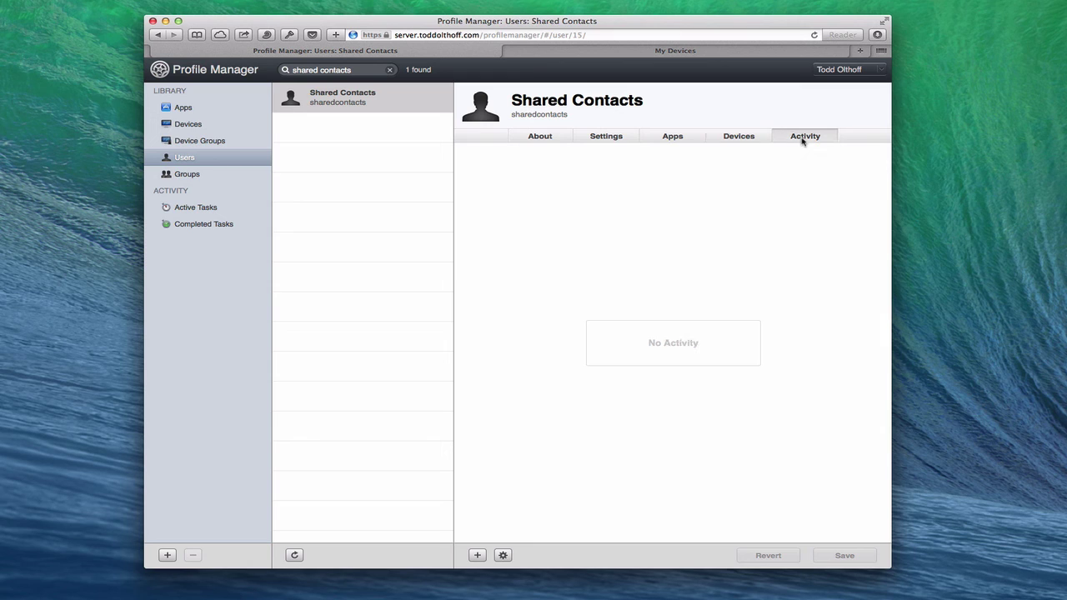
left_click(541, 138)
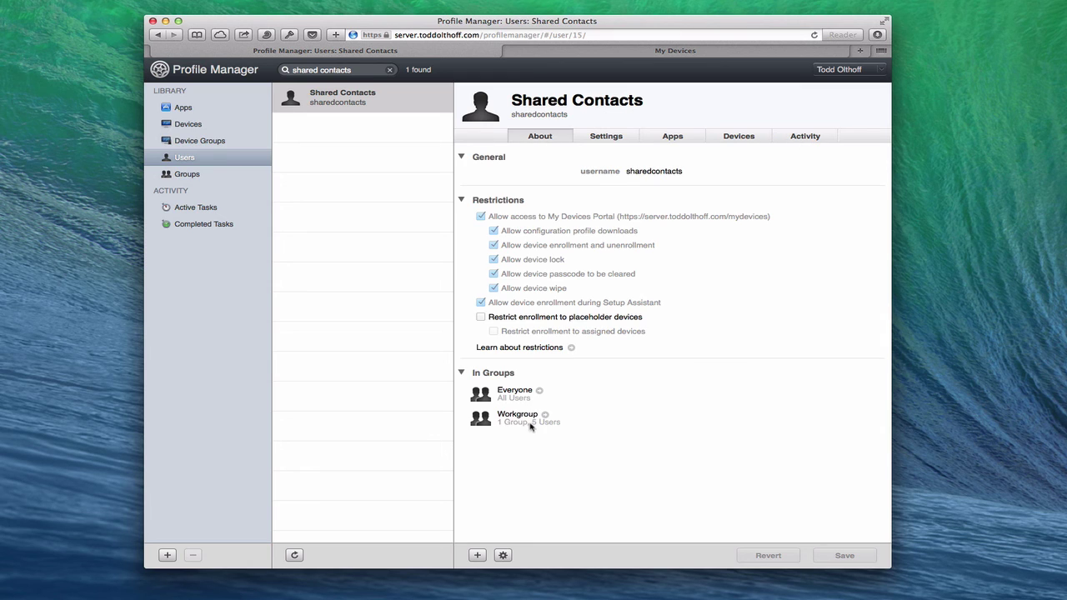
Step: Check the Shared Contacts user's actions and the devices offered for assignment, leaving without adding any, and return to the user's restrictions
left_click(503, 556)
left_click(504, 556)
left_click(478, 556)
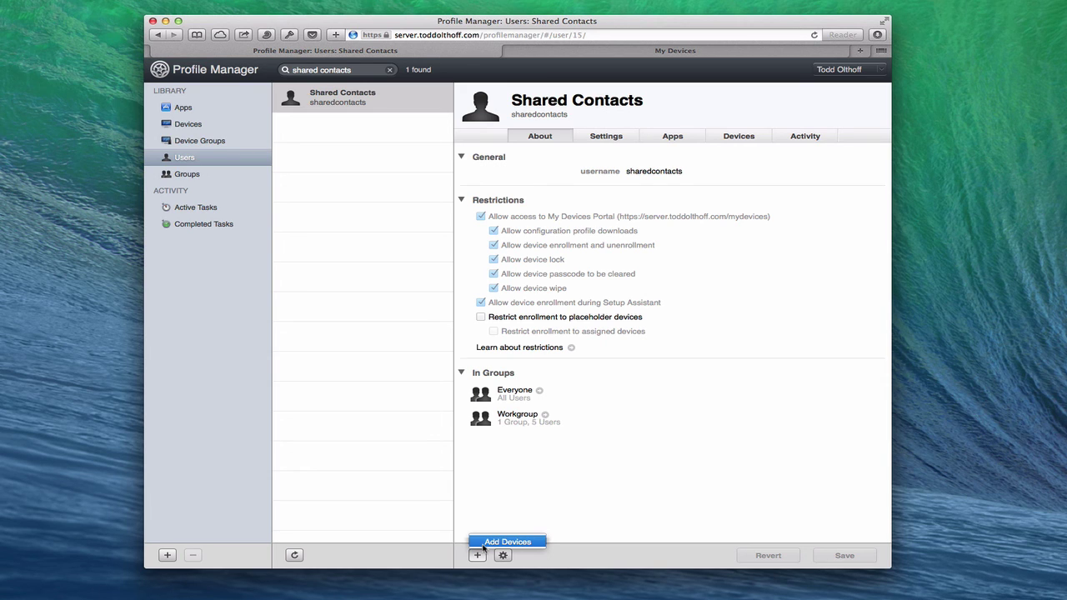
left_click(507, 542)
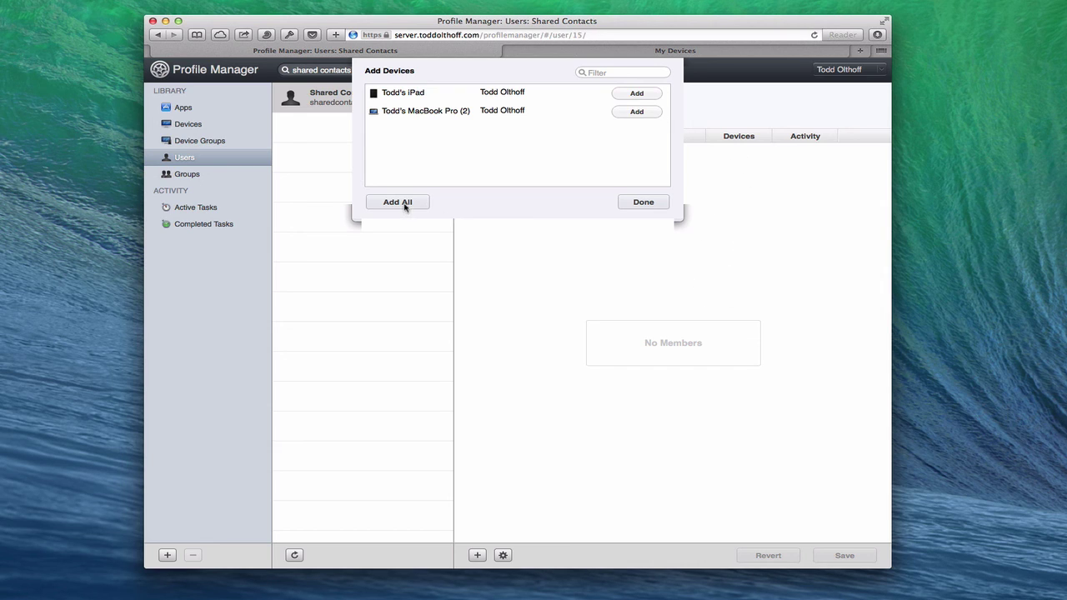
left_click(644, 203)
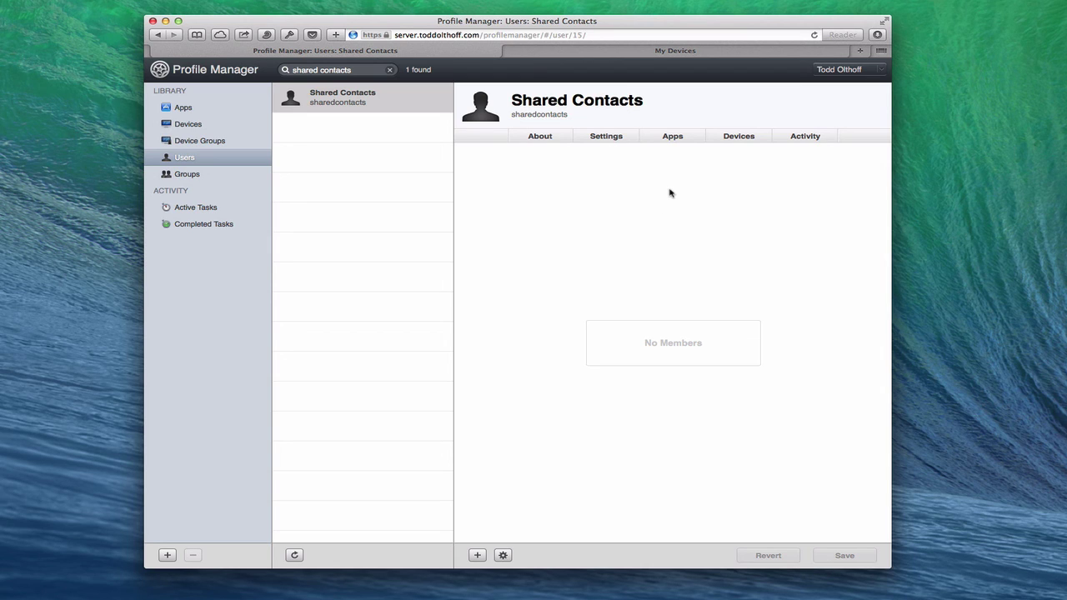
left_click(539, 138)
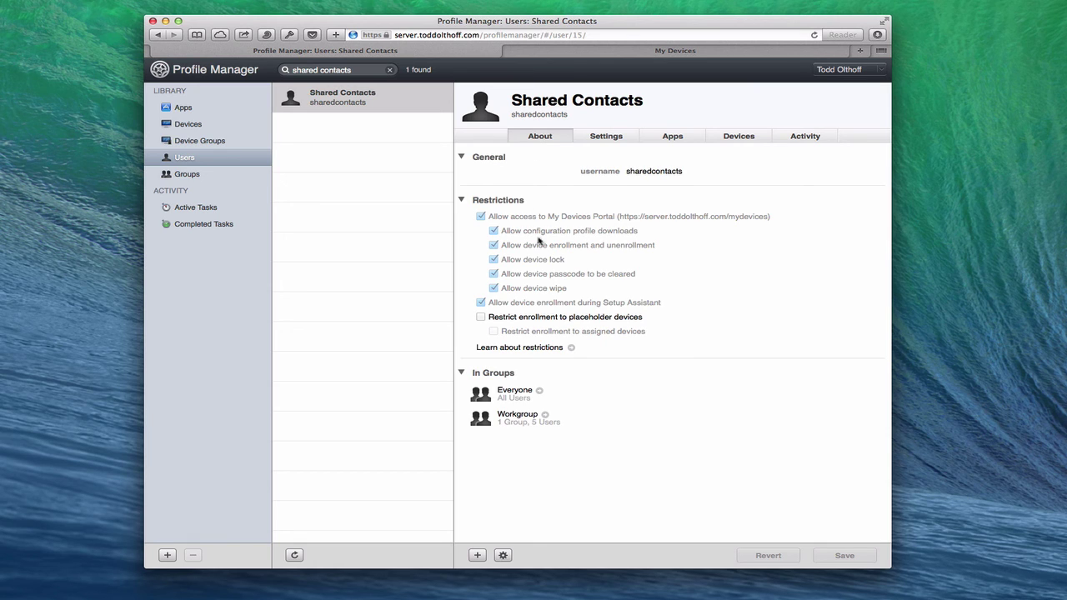